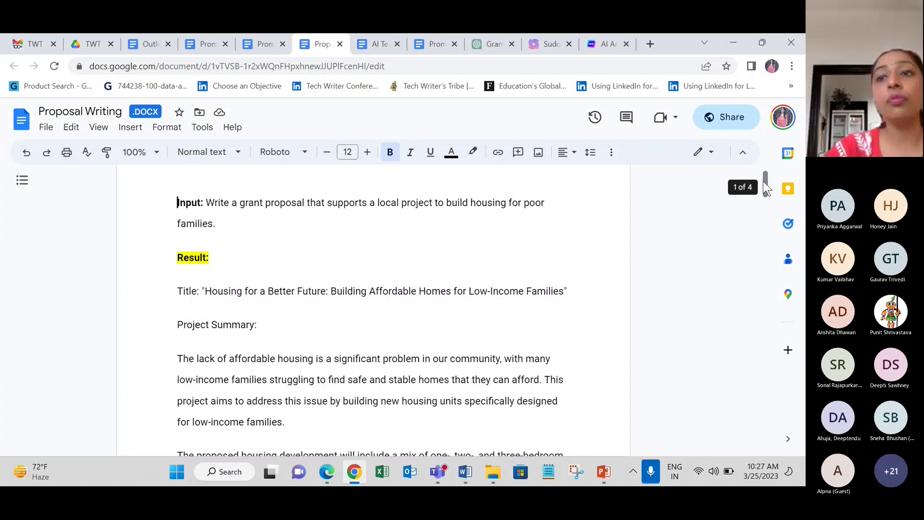
# Review the project costs and key performance indicators in the Proposal Writing document and the note-organizing prompts in the Outlining document.
pyautogui.moveTo(764, 181); pyautogui.dragTo(763, 343)
pyautogui.moveTo(207, 244); pyautogui.dragTo(319, 306)
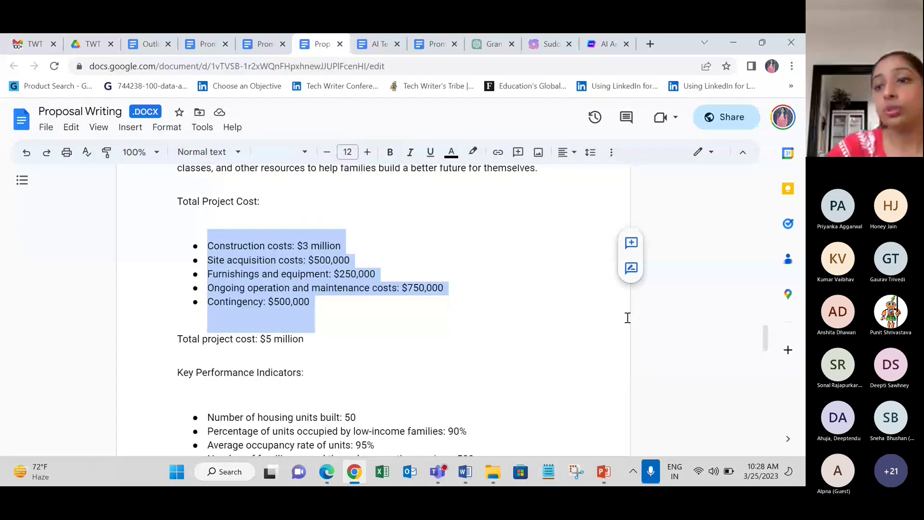
pyautogui.moveTo(764, 334); pyautogui.dragTo(764, 357)
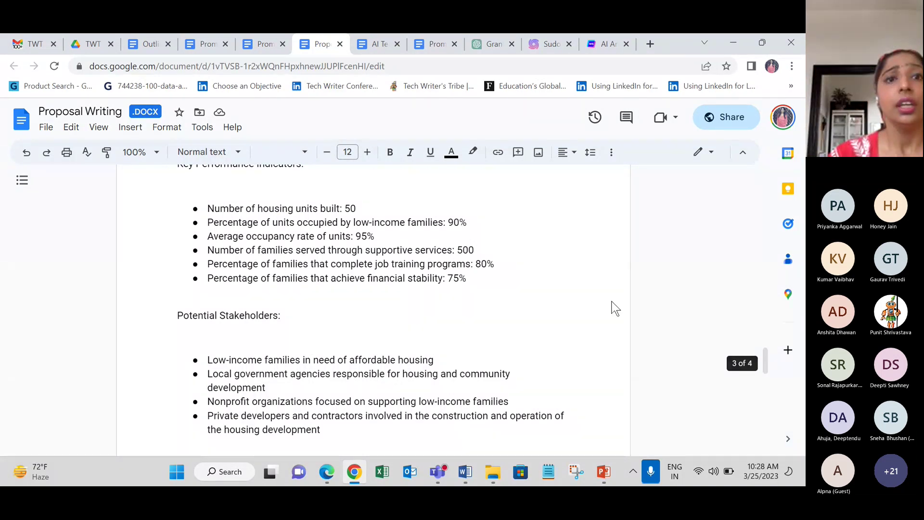
pyautogui.click(149, 44)
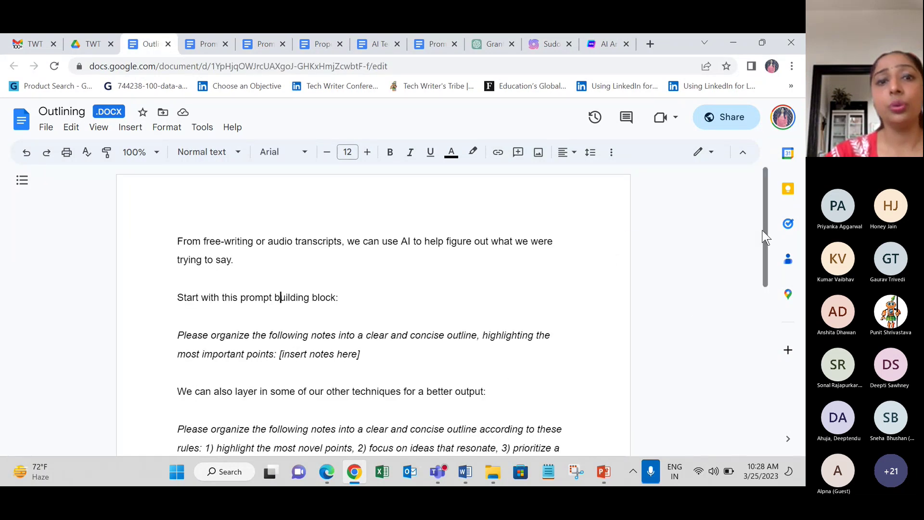
pyautogui.moveTo(767, 227); pyautogui.dragTo(770, 256)
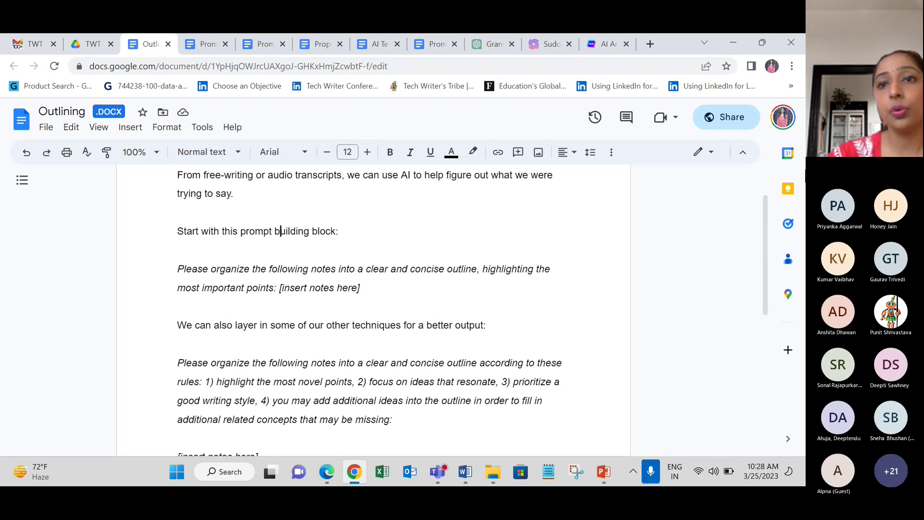
# Switch to Writesonic and go from the AI Article Writer 3.0 page to the template library.
pyautogui.click(605, 42)
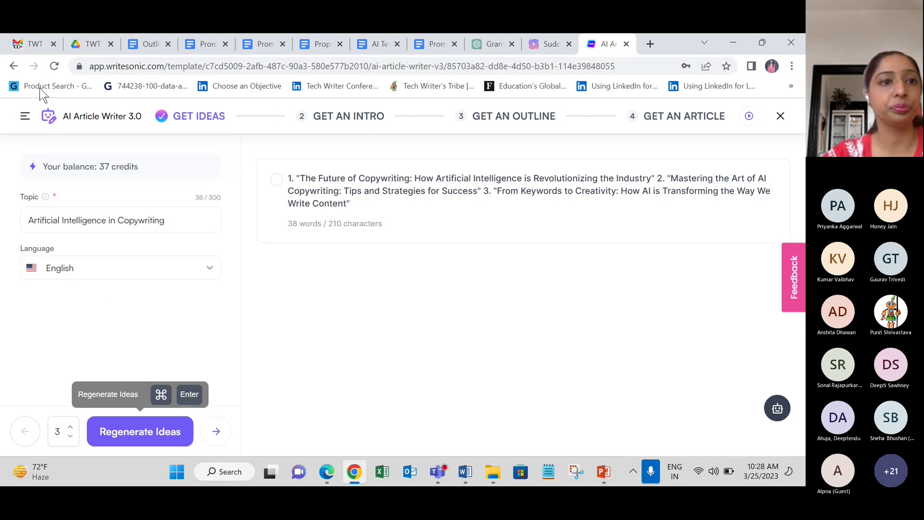
pyautogui.moveTo(166, 67); pyautogui.dragTo(678, 77)
pyautogui.press('BackSpace')
pyautogui.press('Return')
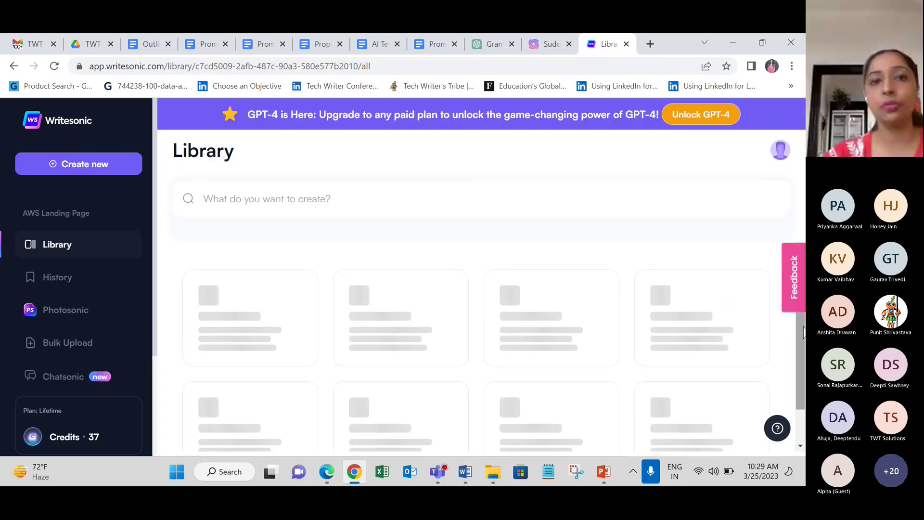
# Browse the bookmarked templates in the library, from AI Article Writer 3.0 through LinkedIn Ad Descriptions.
pyautogui.scroll(-5, 802, 333)
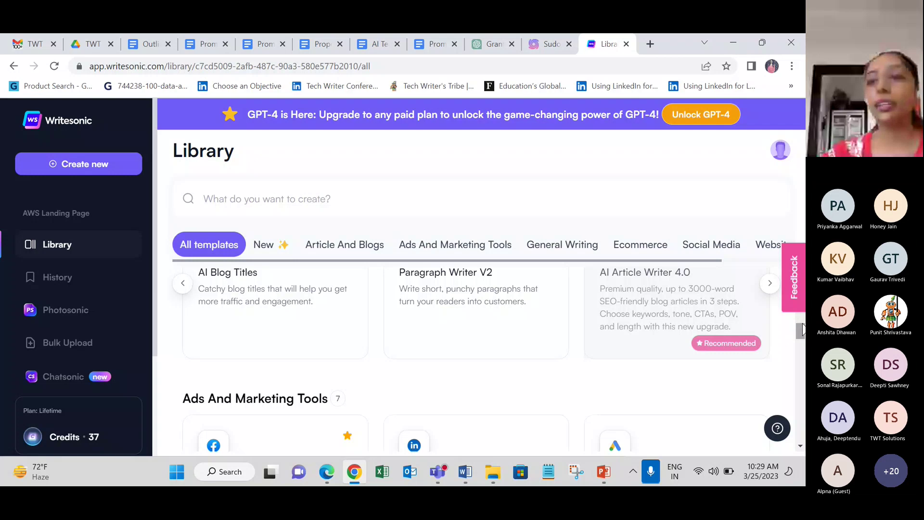
pyautogui.scroll(5, 802, 332)
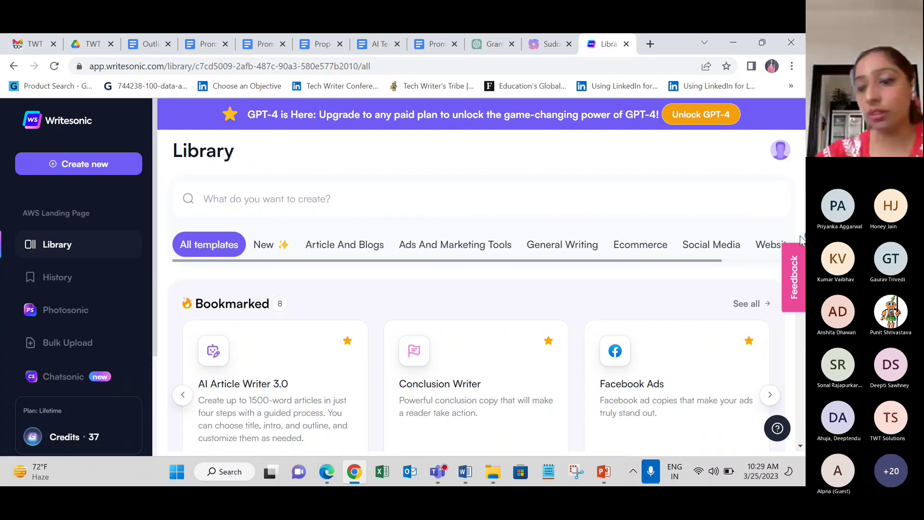
pyautogui.scroll(-1, 802, 241)
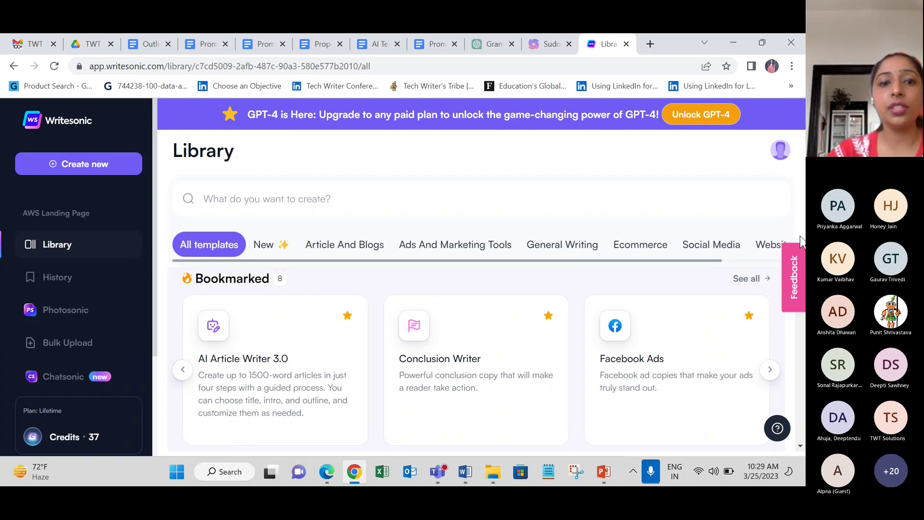
pyautogui.scroll(-2, 801, 241)
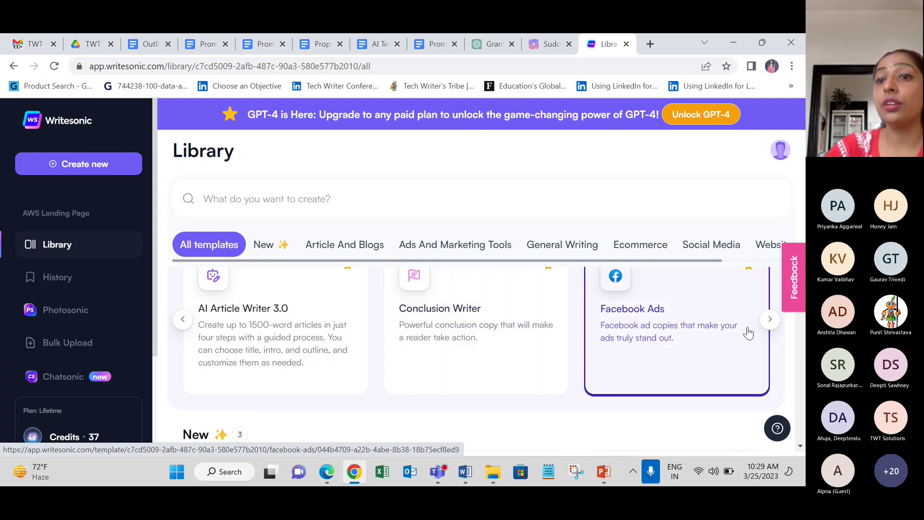
pyautogui.click(771, 320)
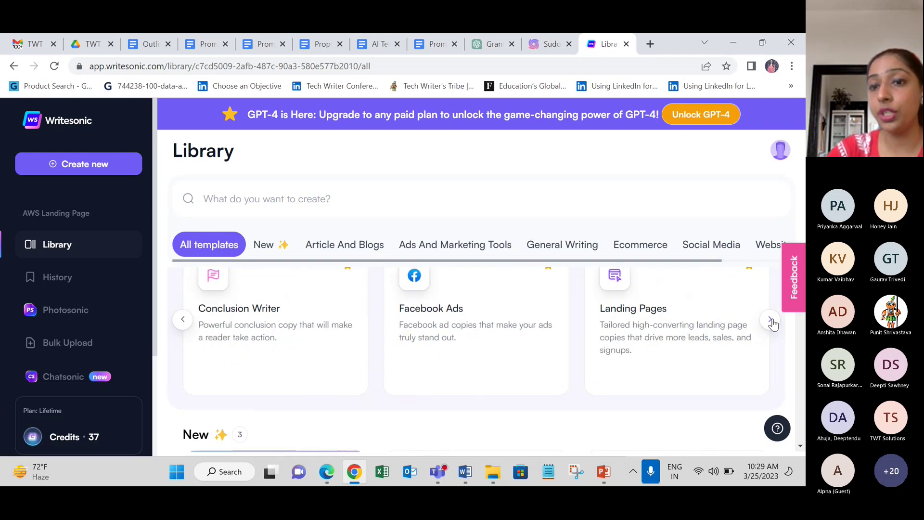
pyautogui.click(771, 321)
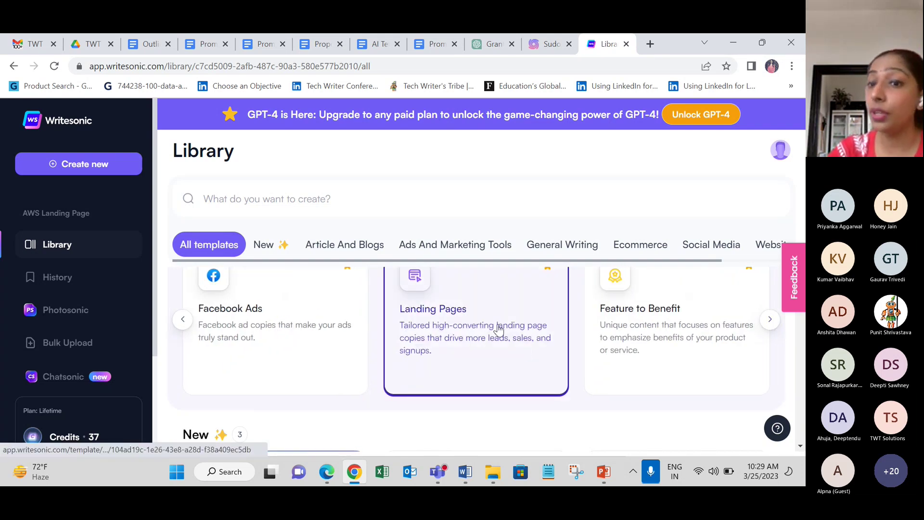
pyautogui.click(771, 323)
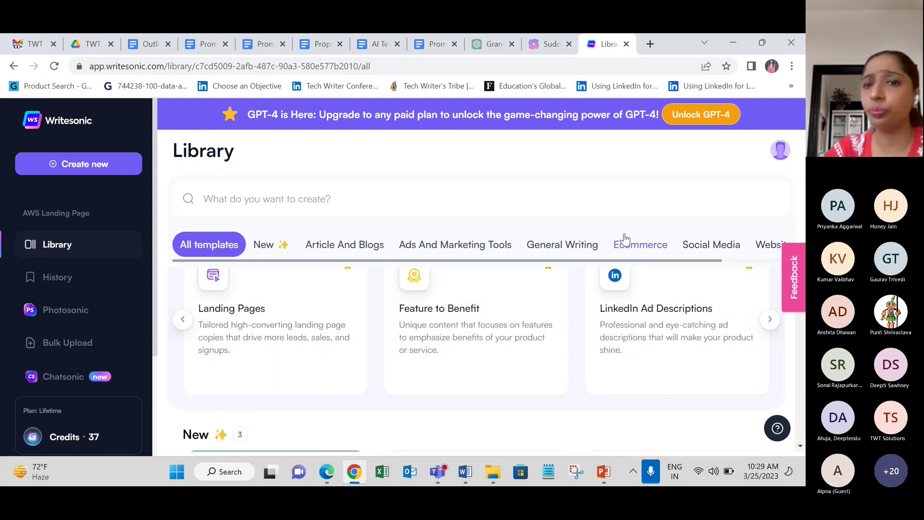
# Look through the New, Article And Blogs, General Writing and Social Media template sections of the library.
pyautogui.scroll(-5, 476, 359)
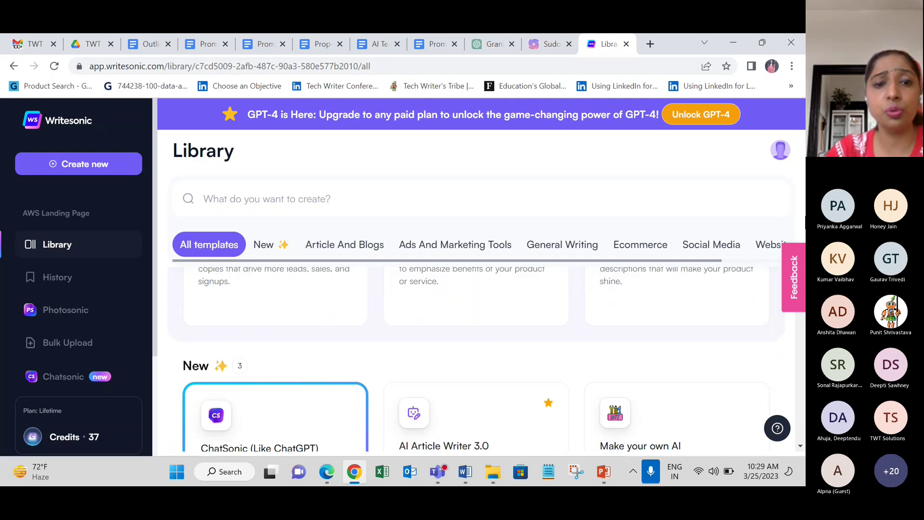
pyautogui.scroll(2, 494, 359)
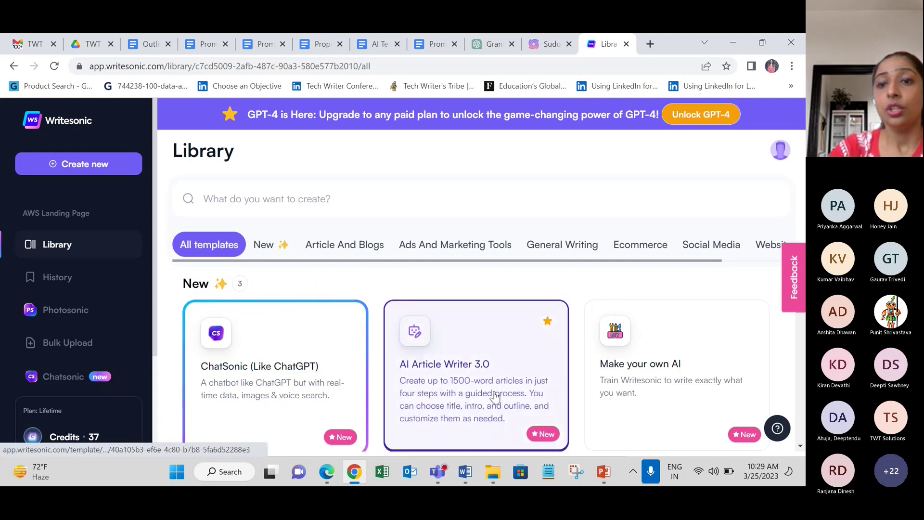
pyautogui.scroll(-1, 496, 396)
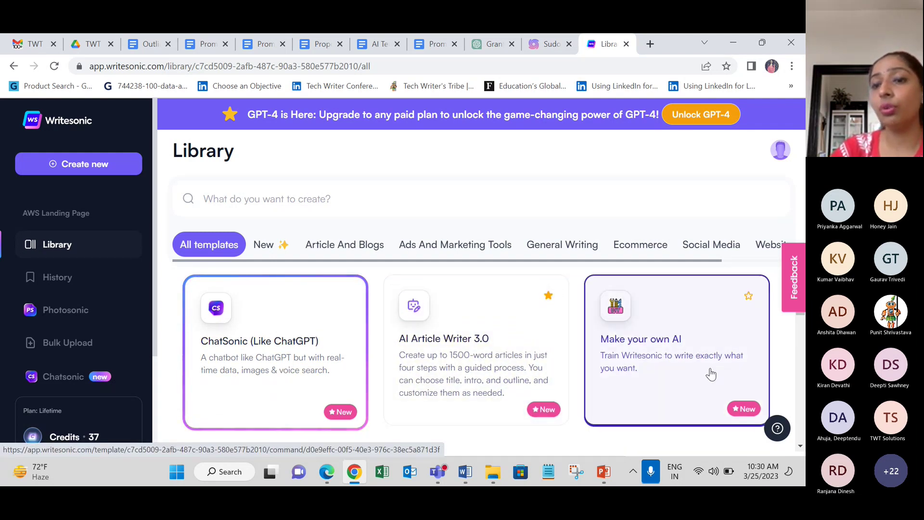
pyautogui.scroll(-1, 712, 374)
pyautogui.scroll(-6, 712, 374)
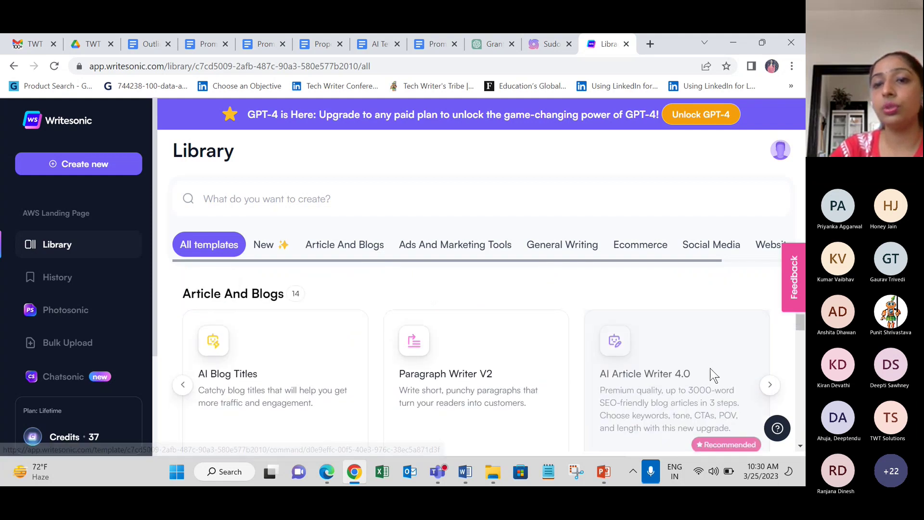
pyautogui.scroll(5, 710, 366)
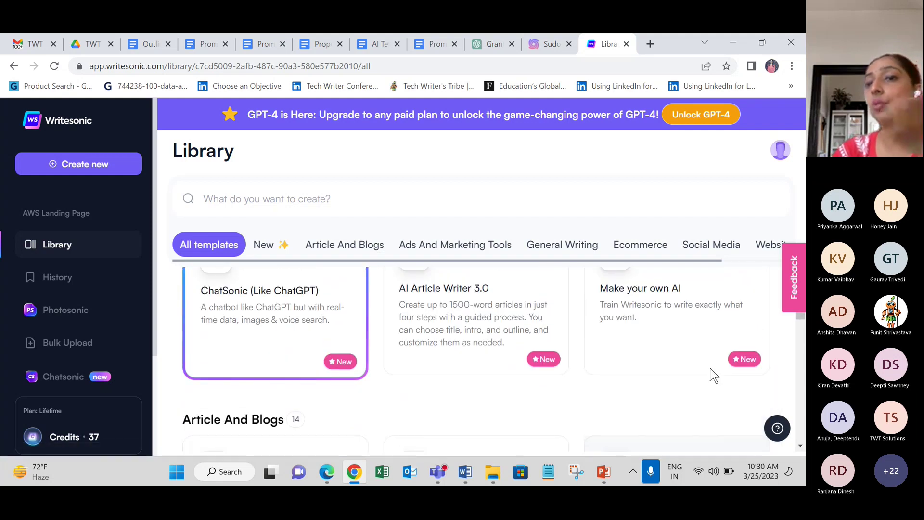
pyautogui.scroll(-4, 709, 368)
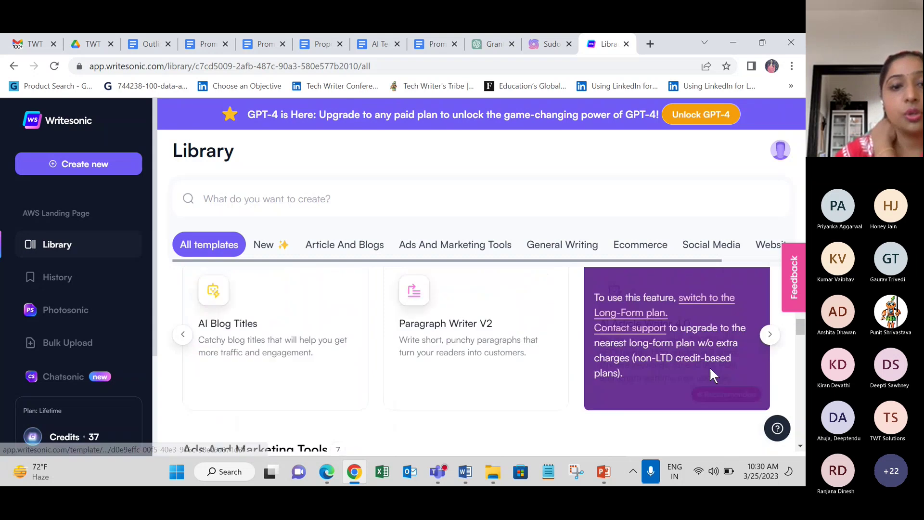
pyautogui.scroll(-3, 560, 393)
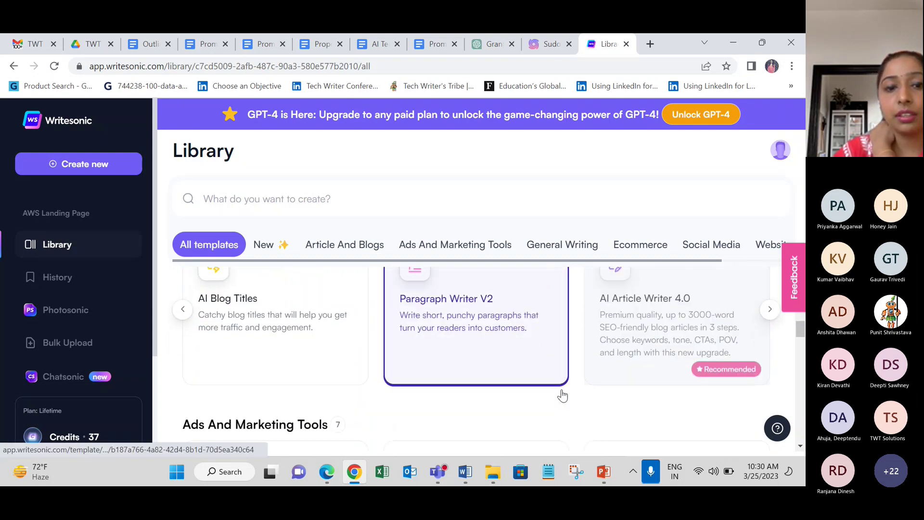
pyautogui.scroll(-3, 563, 395)
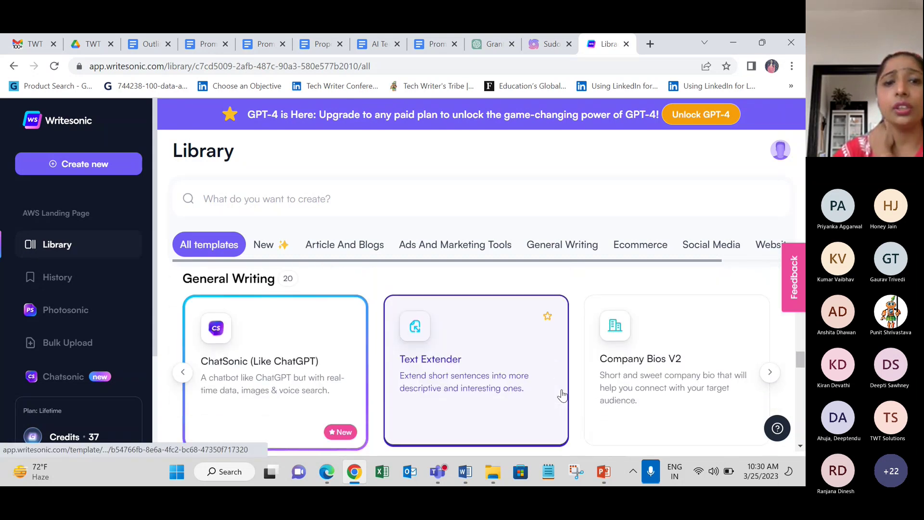
pyautogui.scroll(-6, 562, 394)
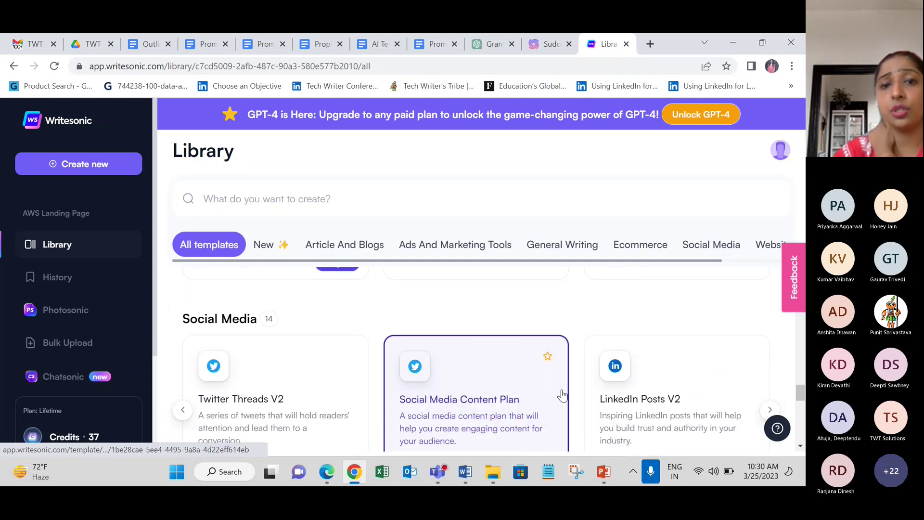
# Examine the Ecommerce templates and the remaining library sections through Other, and return to the bookmarked templates.
pyautogui.scroll(3, 562, 394)
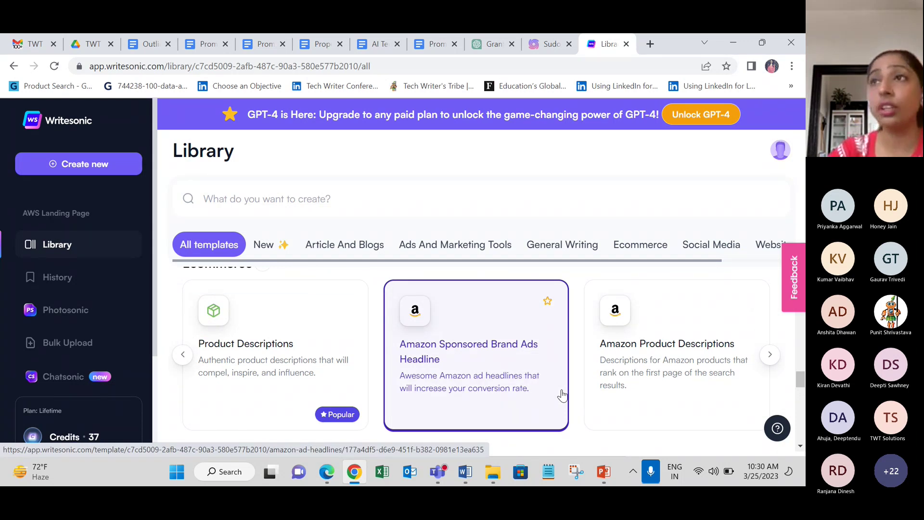
pyautogui.scroll(-1, 562, 395)
pyautogui.scroll(-1, 562, 395)
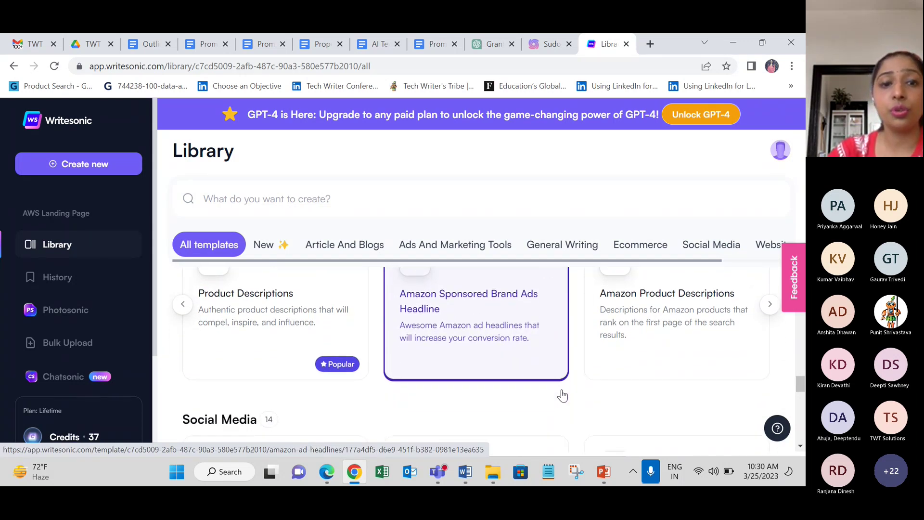
pyautogui.scroll(1, 562, 395)
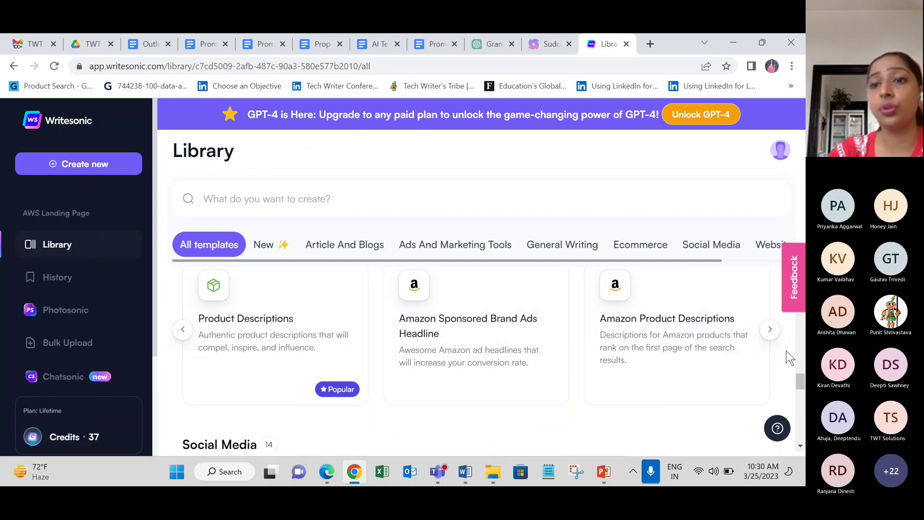
pyautogui.click(771, 332)
pyautogui.scroll(-1, 771, 336)
pyautogui.scroll(-8, 770, 337)
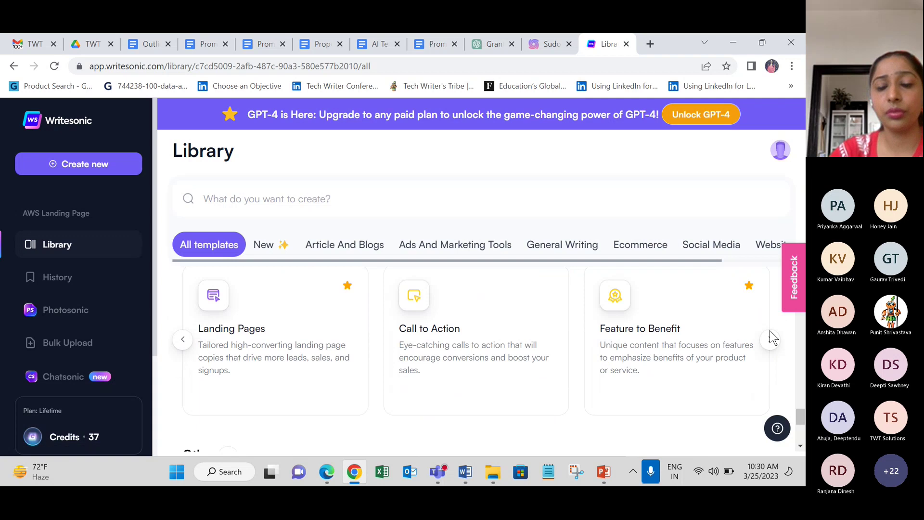
pyautogui.scroll(-4, 770, 331)
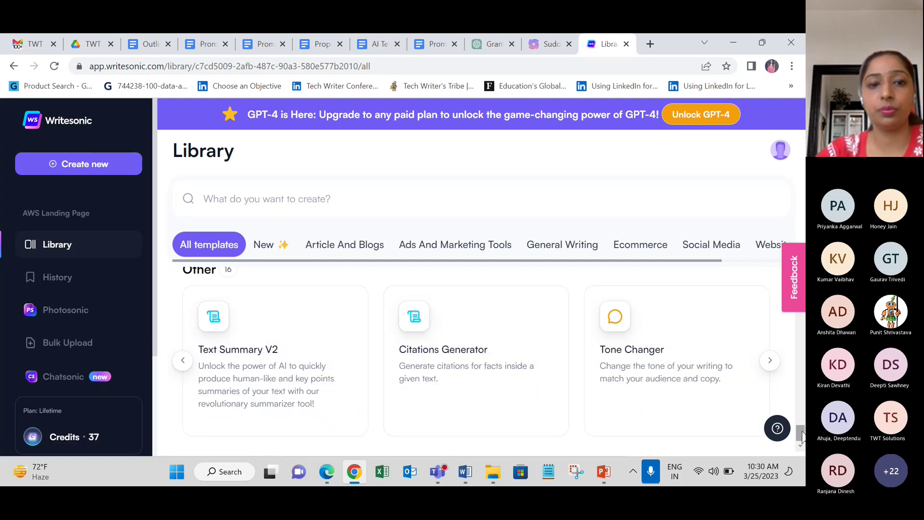
pyautogui.moveTo(801, 435); pyautogui.dragTo(804, 258)
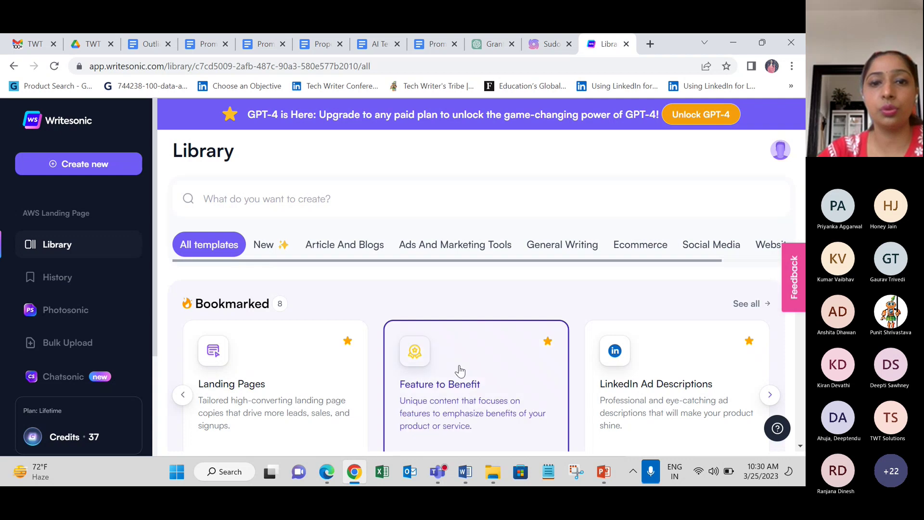
# Open AI Article Writer 3.0 from the library and generate article ideas on the topic "Artificial Intelligence in copywriting".
pyautogui.click(346, 246)
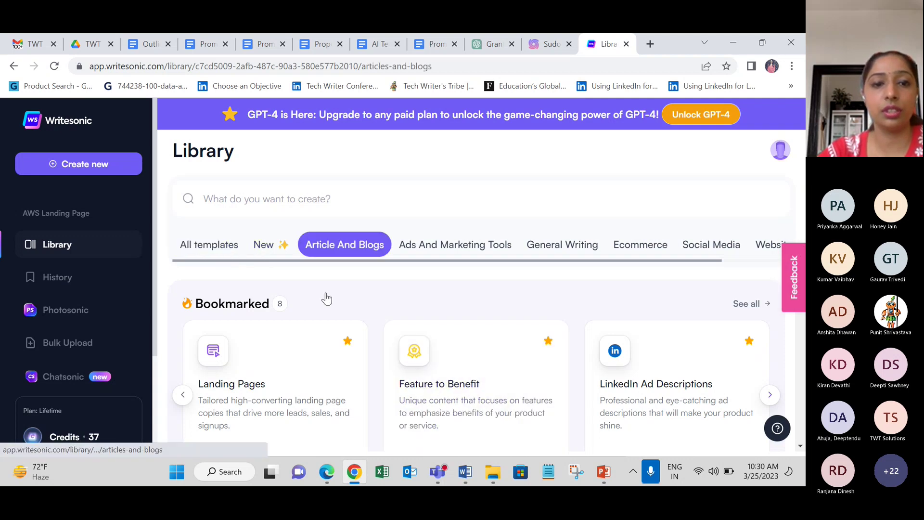
pyautogui.click(285, 363)
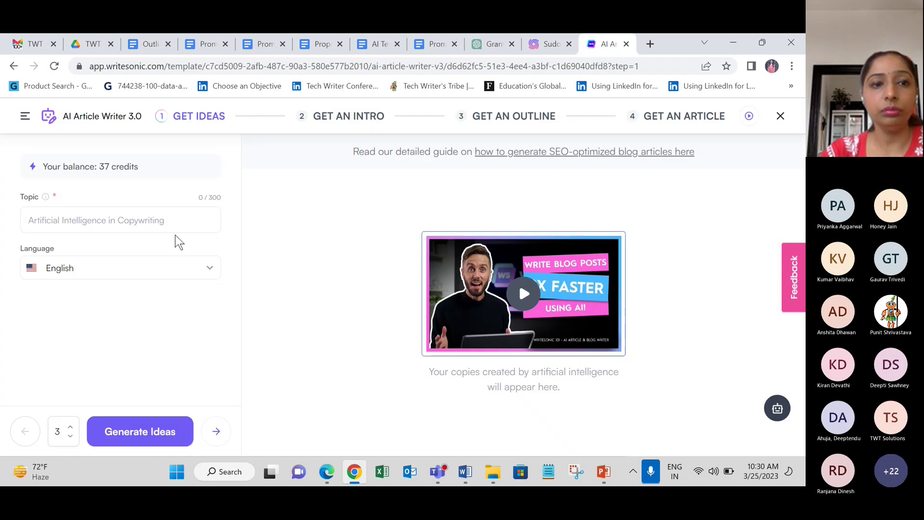
pyautogui.click(159, 214)
pyautogui.write('A')
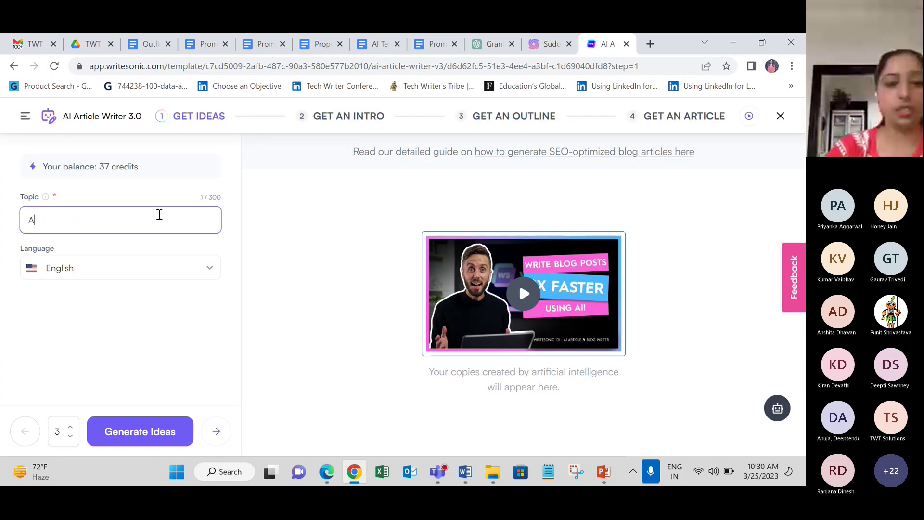
pyautogui.write('rtifici')
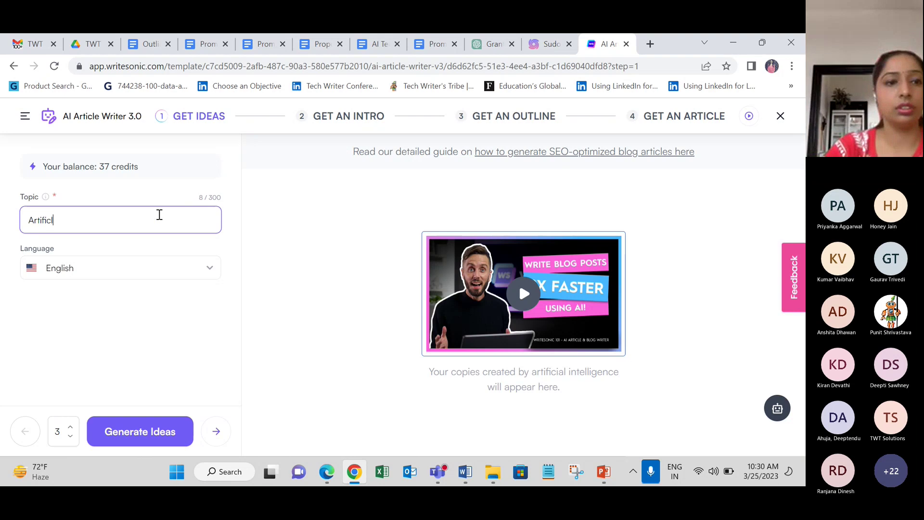
pyautogui.write('al I')
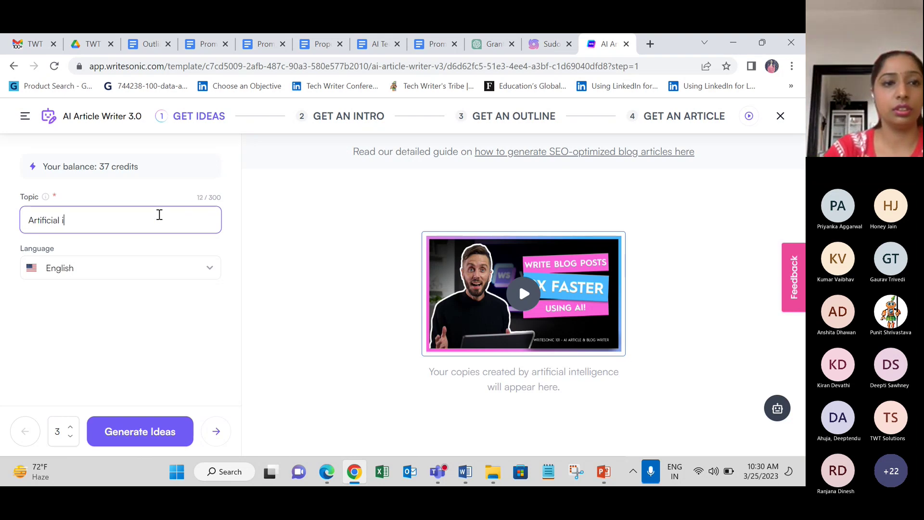
pyautogui.write('nt')
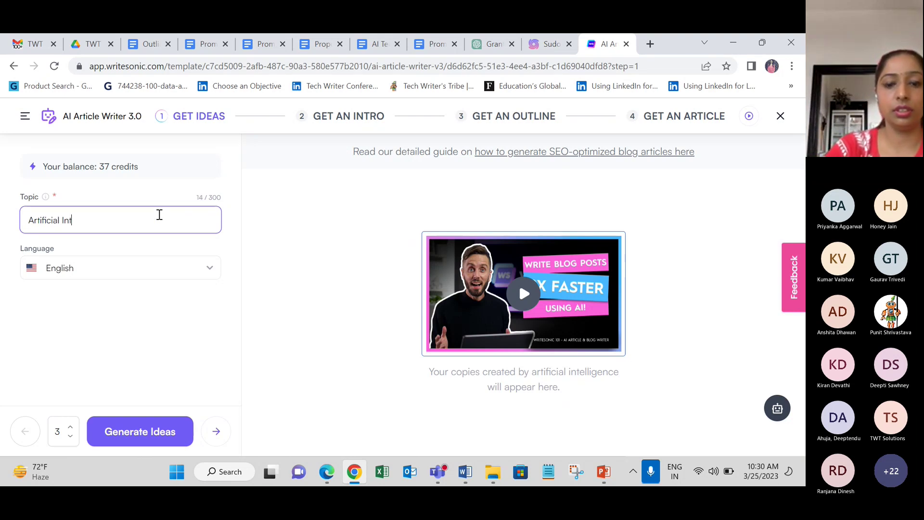
pyautogui.write('elligence in c')
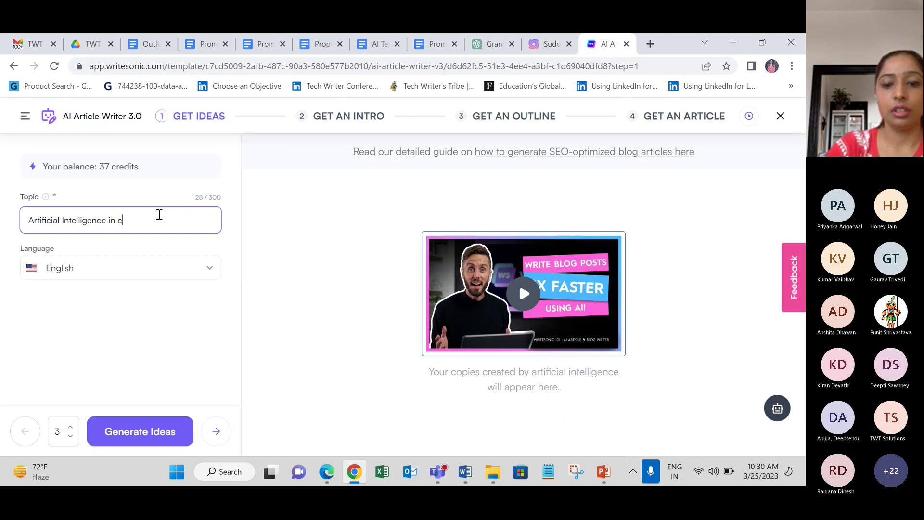
pyautogui.write('opywriting')
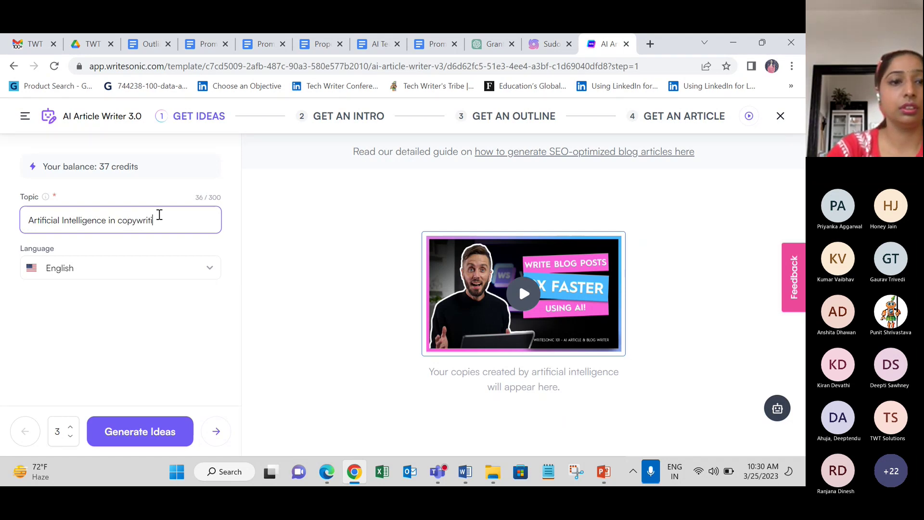
pyautogui.click(139, 431)
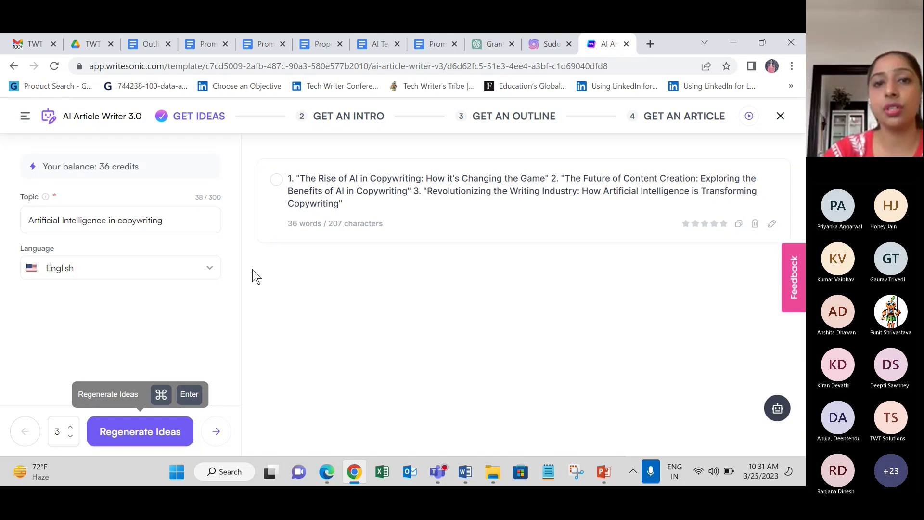
# Look over the intro and outline stages of the article writer and return to the intro stage.
pyautogui.click(216, 433)
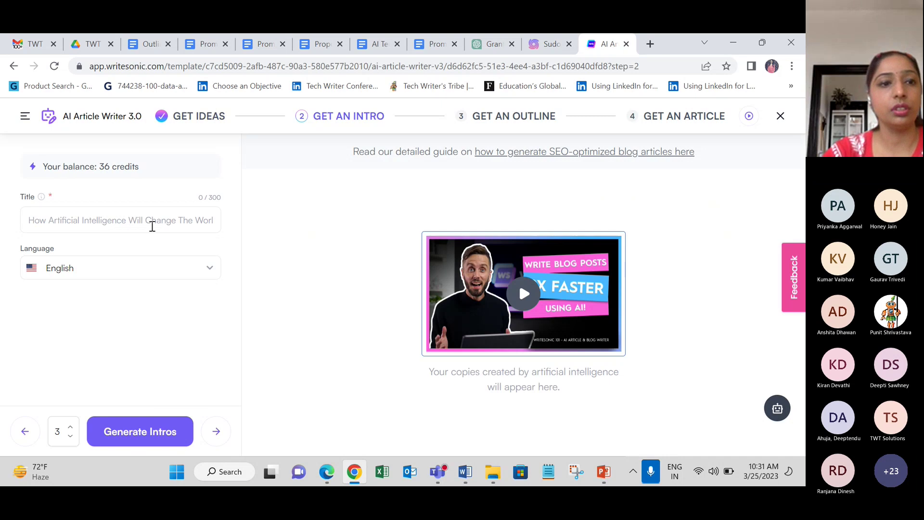
pyautogui.click(489, 125)
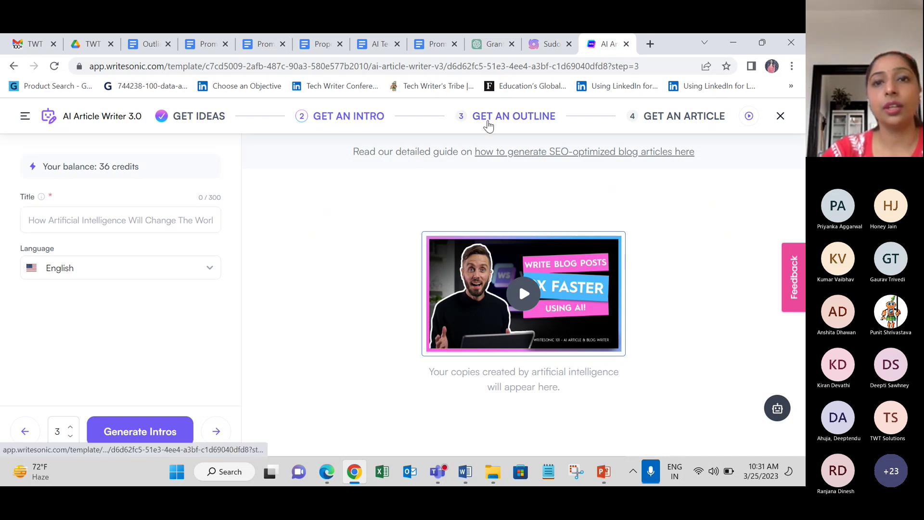
pyautogui.click(127, 228)
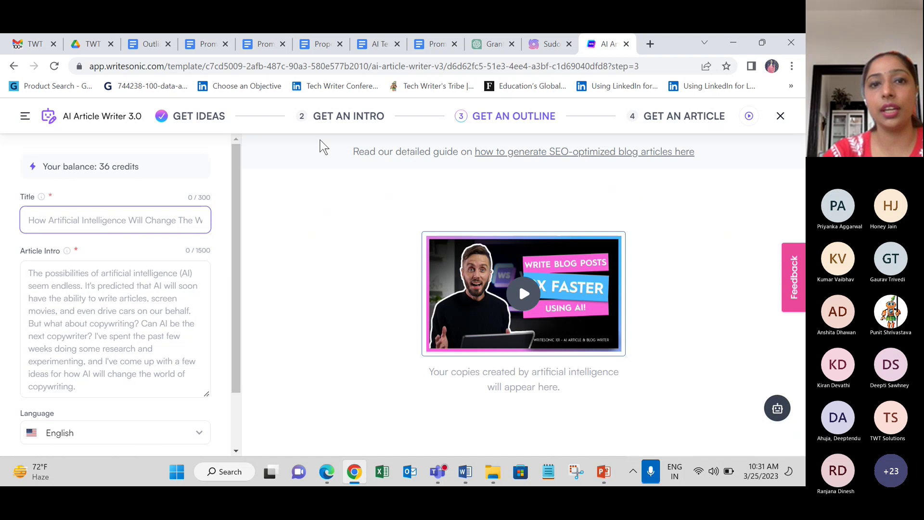
pyautogui.click(355, 116)
# Generate article intros for the title "How Artificial Intelligence will change the world".
pyautogui.click(158, 215)
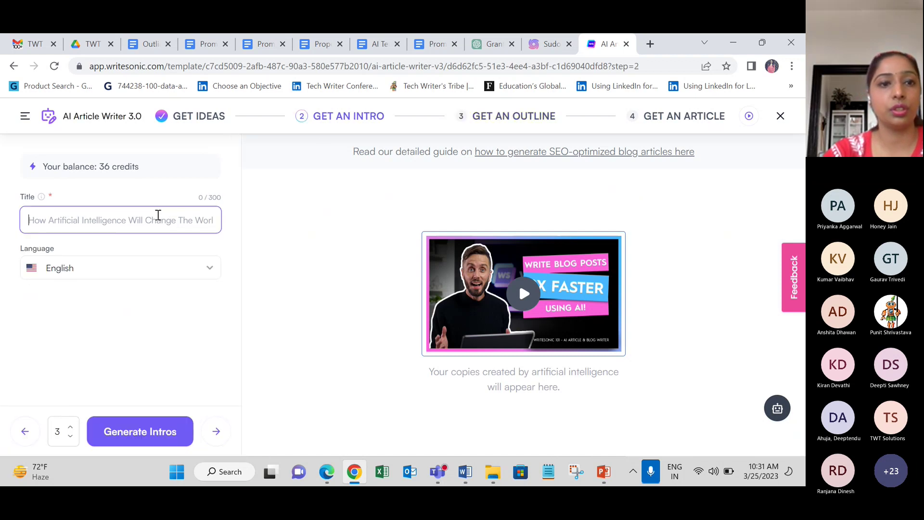
pyautogui.write('How')
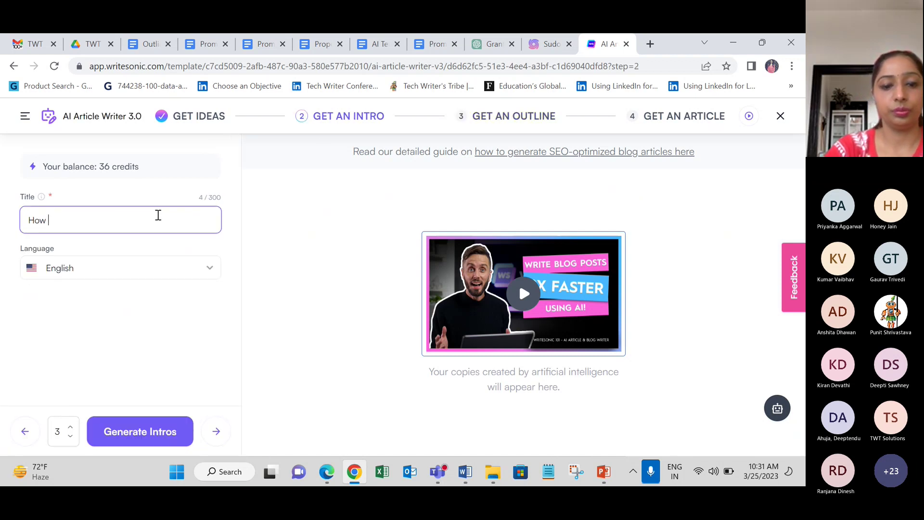
pyautogui.write(' Artificial')
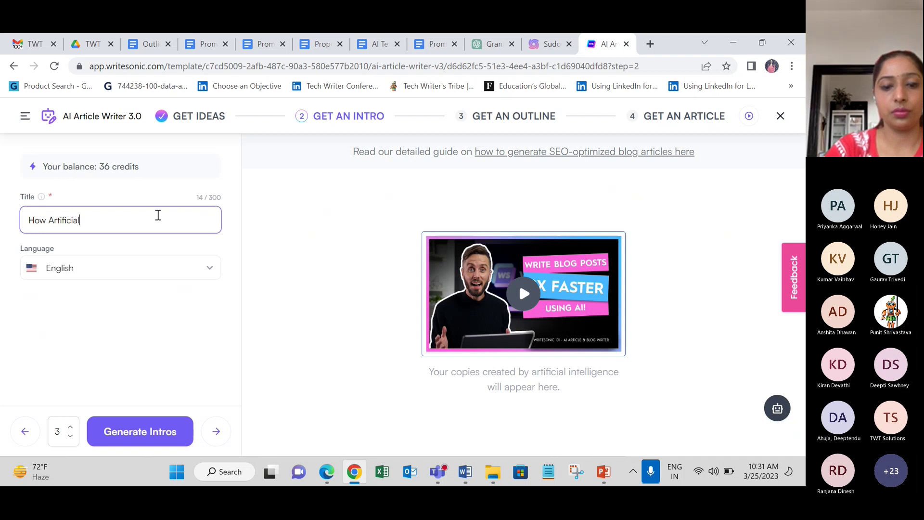
pyautogui.write(' Intelligenc')
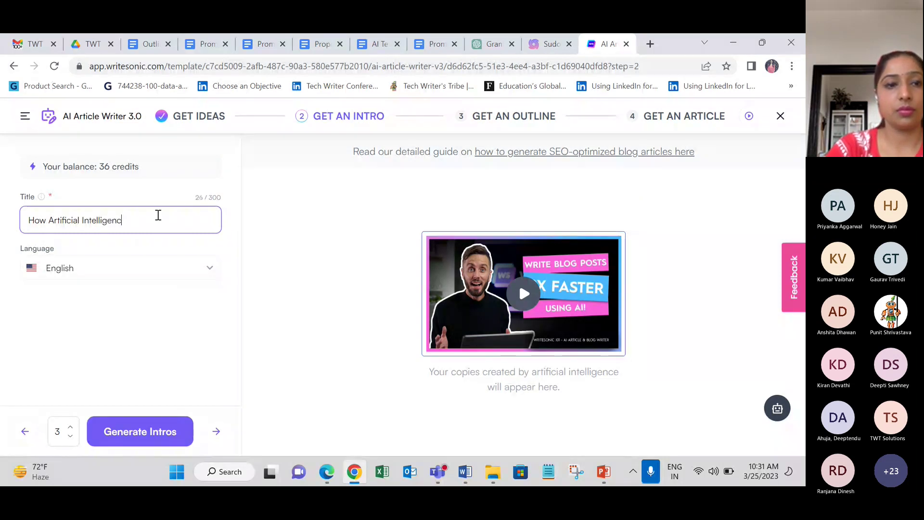
pyautogui.write('e will change the worlfd')
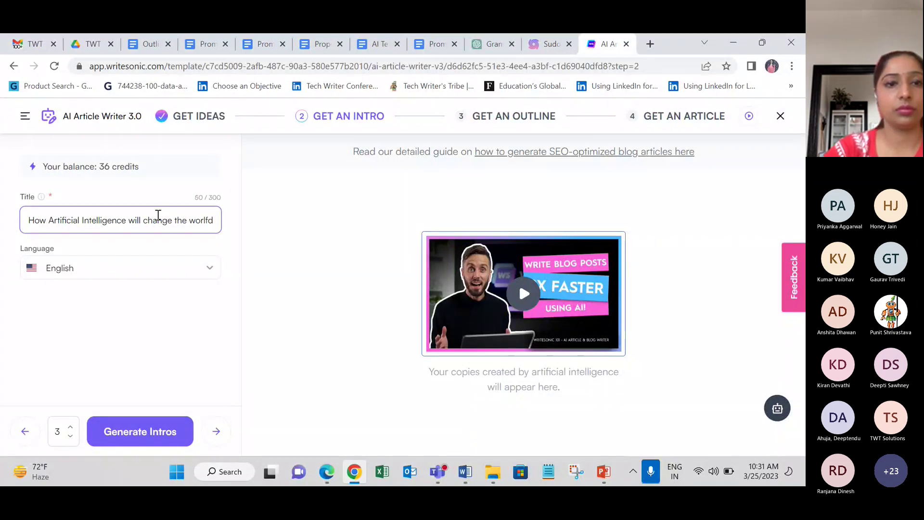
pyautogui.press('BackSpace')
pyautogui.press('BackSpace')
pyautogui.write('d')
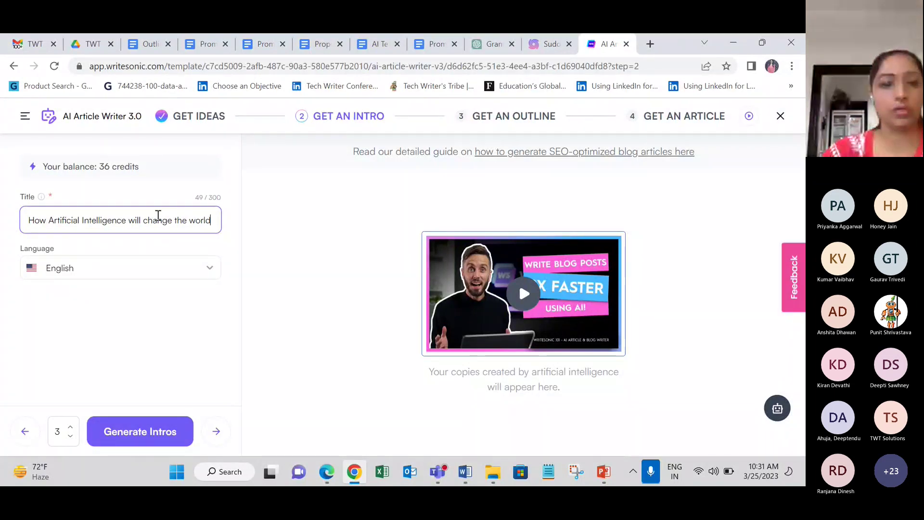
pyautogui.click(148, 436)
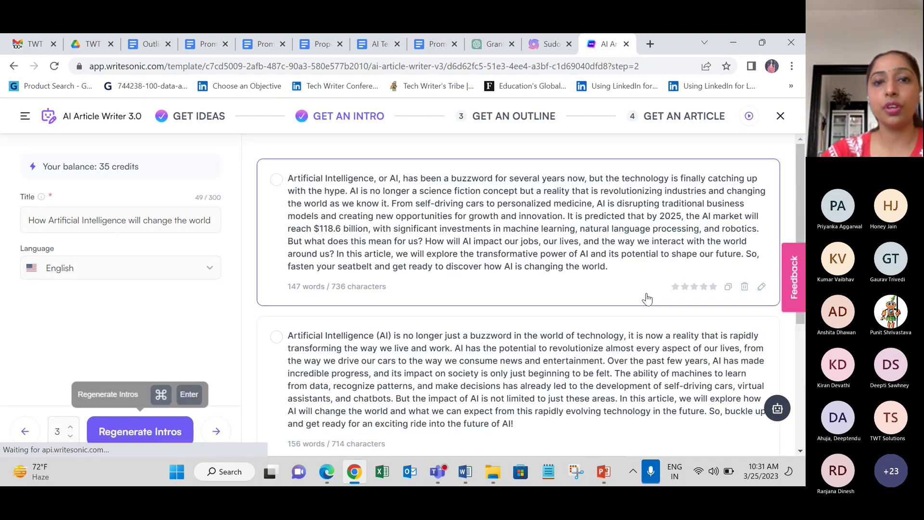
# Read through the generated intros and carry the second one over to the outline stage.
pyautogui.scroll(-2, 632, 299)
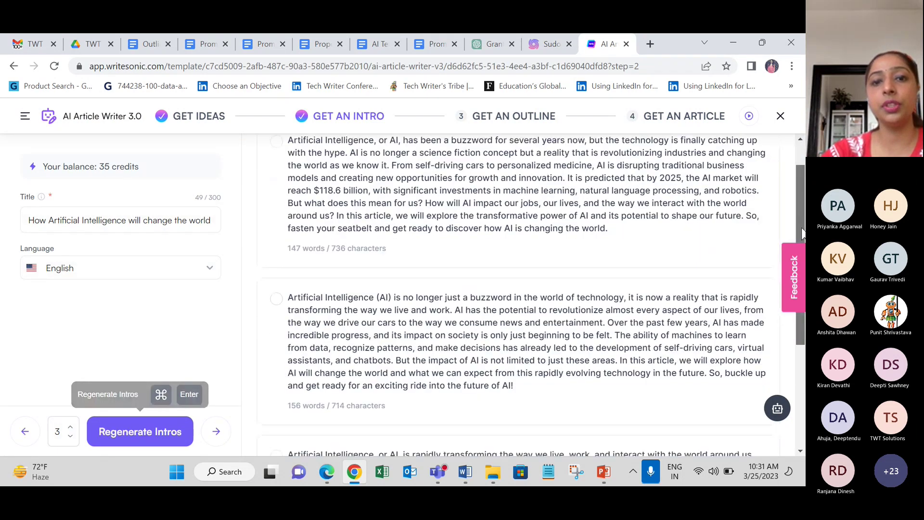
pyautogui.scroll(-2, 530, 299)
pyautogui.scroll(3, 803, 233)
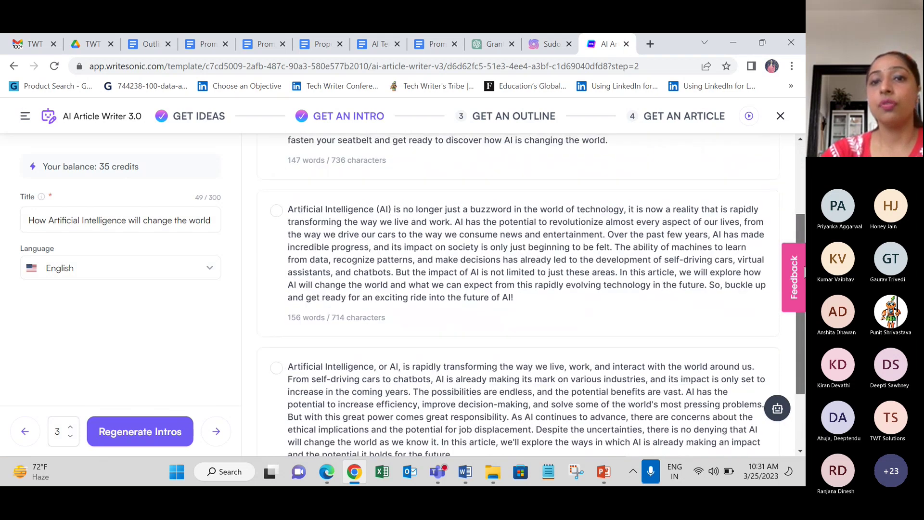
pyautogui.moveTo(804, 234); pyautogui.dragTo(799, 206)
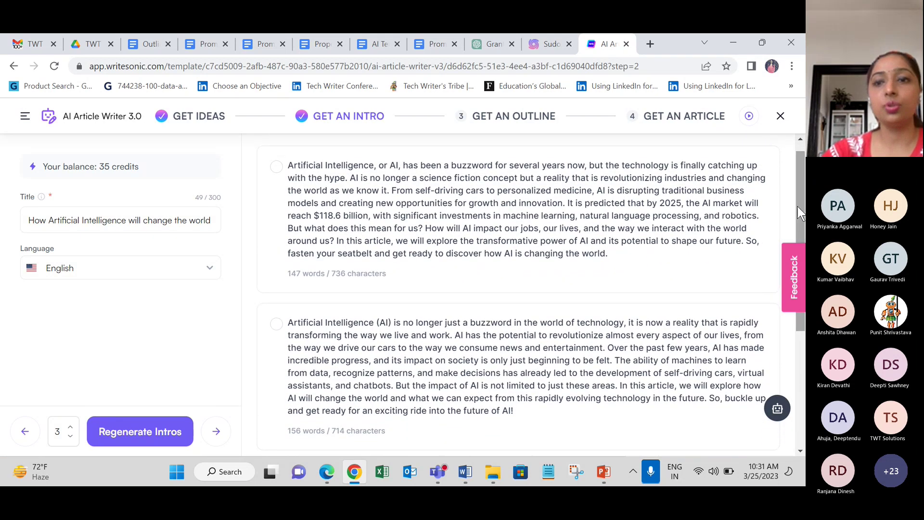
pyautogui.click(278, 327)
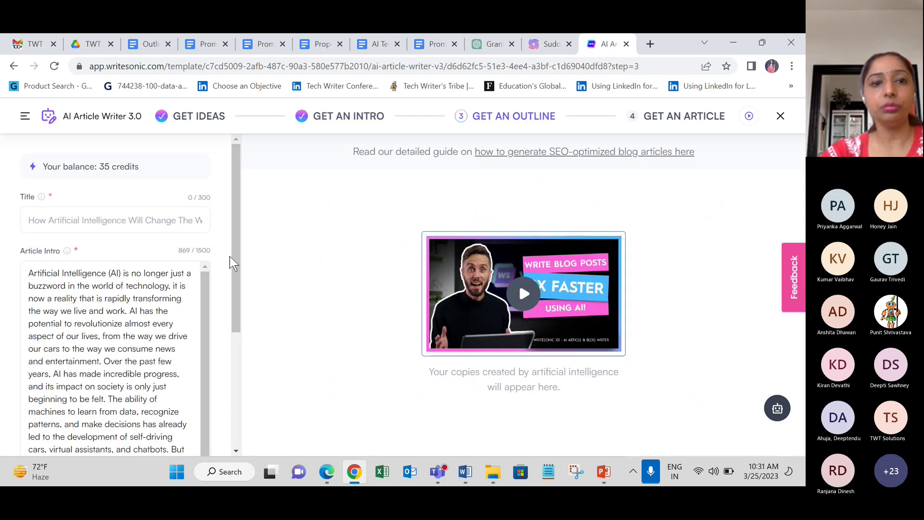
pyautogui.moveTo(240, 264)
pyautogui.mouseDown()
pyautogui.moveTo(239, 347)
pyautogui.moveTo(239, 278)
pyautogui.mouseUp()
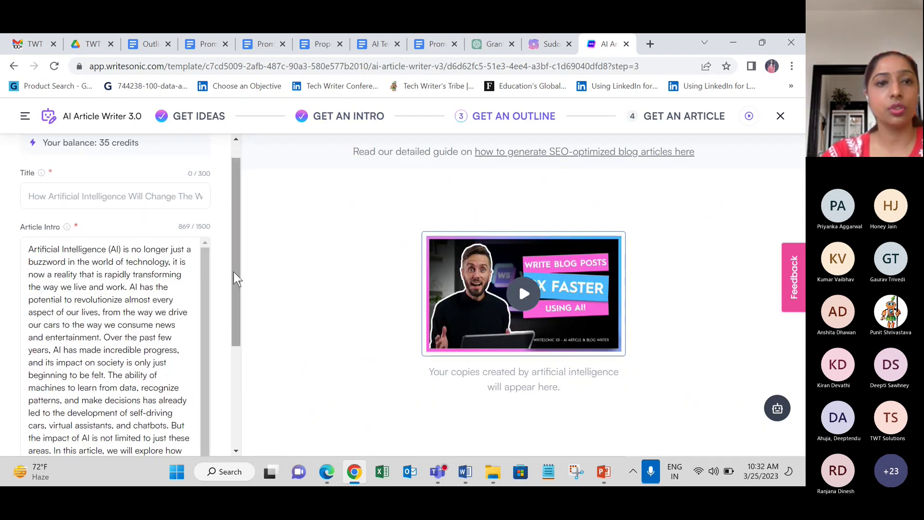
# Carry the first generated intro over to the outline stage and copy the intro stage's title into its title field.
pyautogui.click(300, 118)
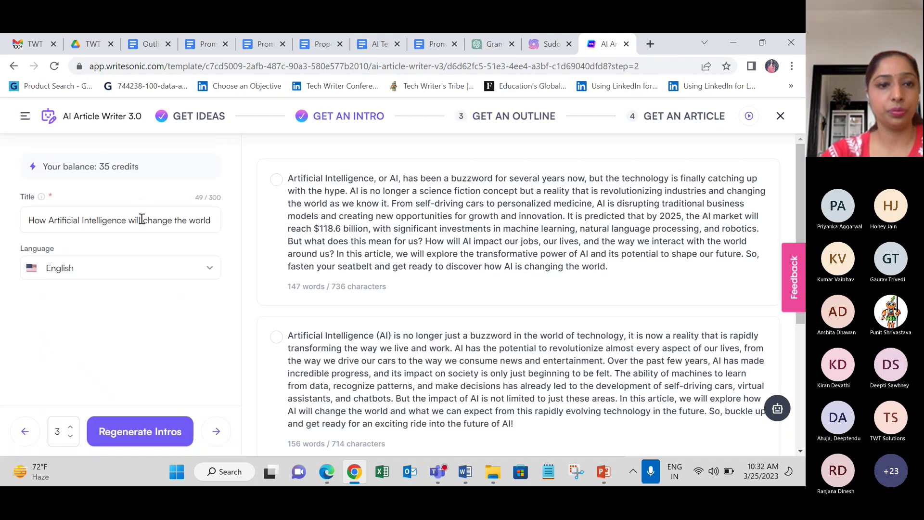
pyautogui.tripleClick(141, 219)
pyautogui.hotkey('ctrl', 'c')
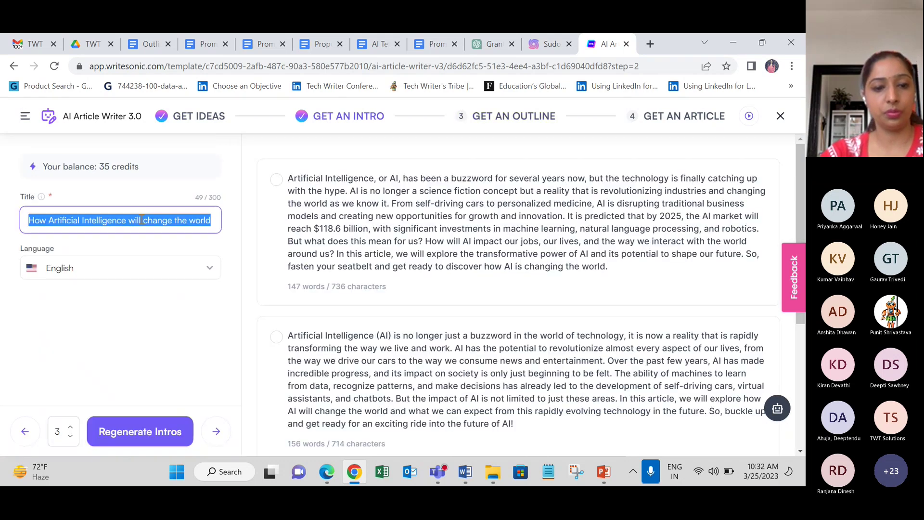
pyautogui.click(387, 189)
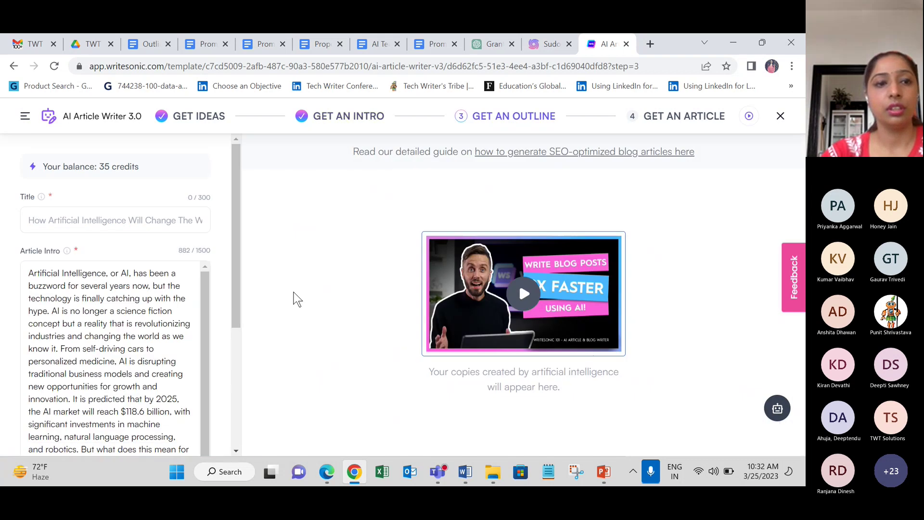
pyautogui.click(165, 223)
pyautogui.hotkey('ctrl', 'v')
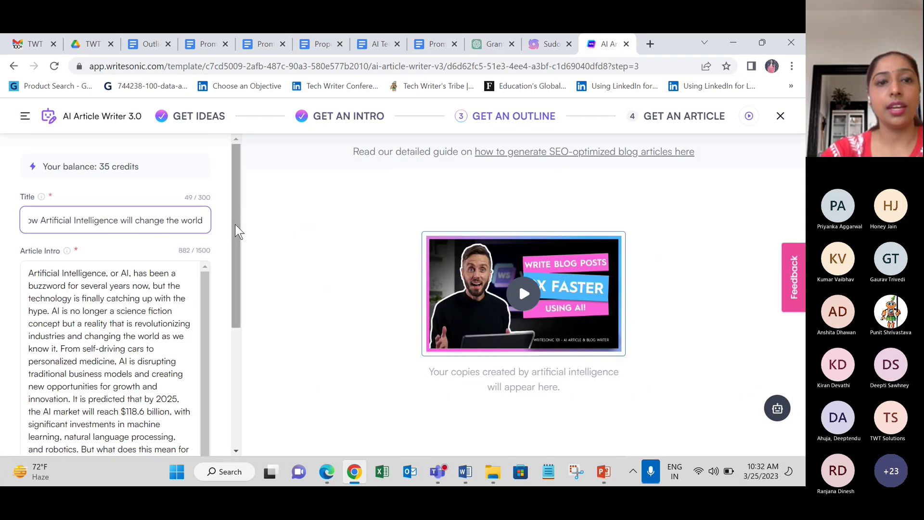
# Generate three English outlines from the title and intro, and look through the suggested section lists.
pyautogui.moveTo(235, 231); pyautogui.dragTo(246, 373)
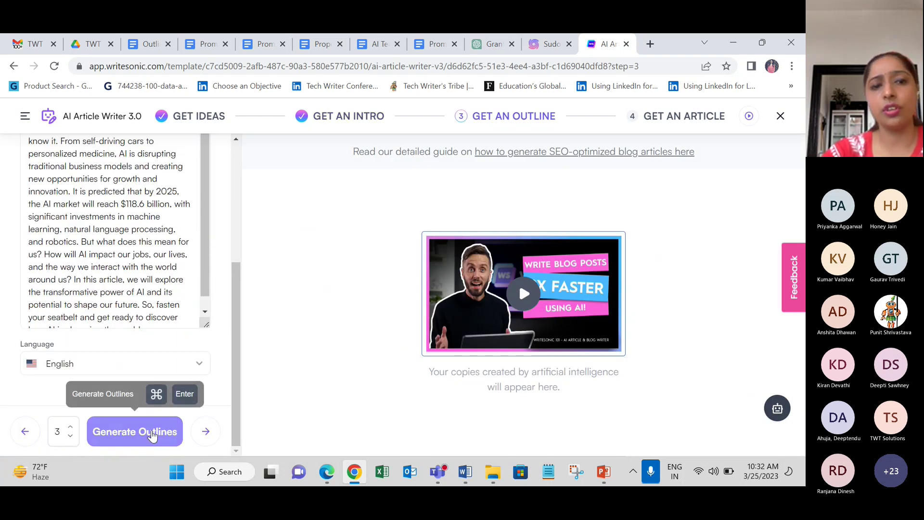
pyautogui.click(135, 432)
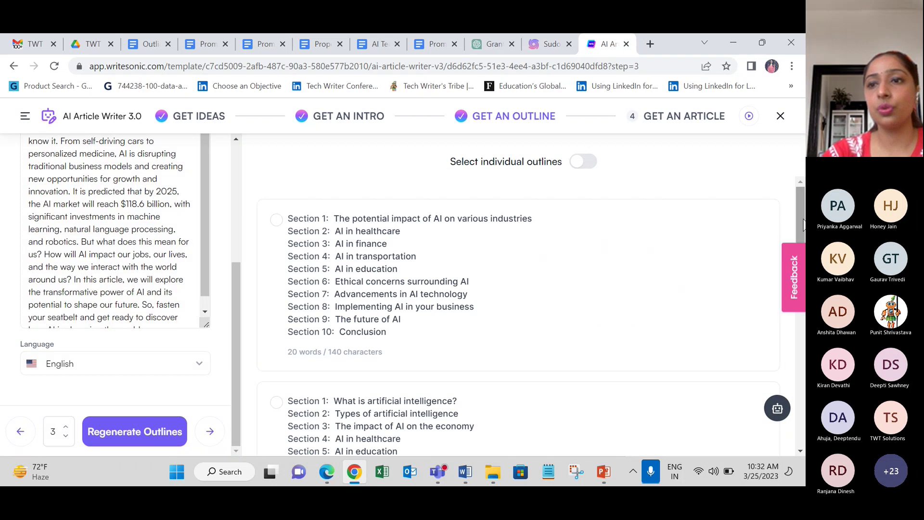
pyautogui.scroll(-1, 803, 242)
pyautogui.scroll(-6, 803, 242)
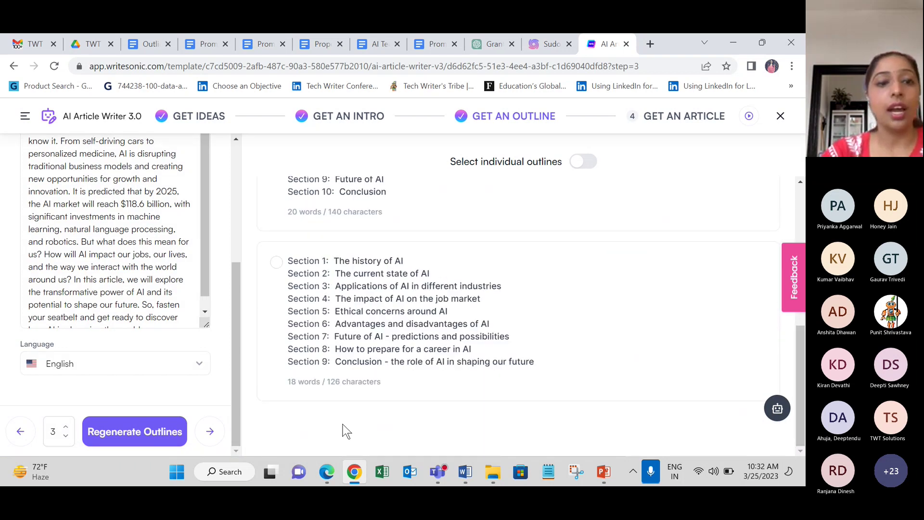
# Look through the available output languages for the outlines, keeping English.
pyautogui.click(198, 367)
pyautogui.moveTo(206, 404); pyautogui.dragTo(211, 466)
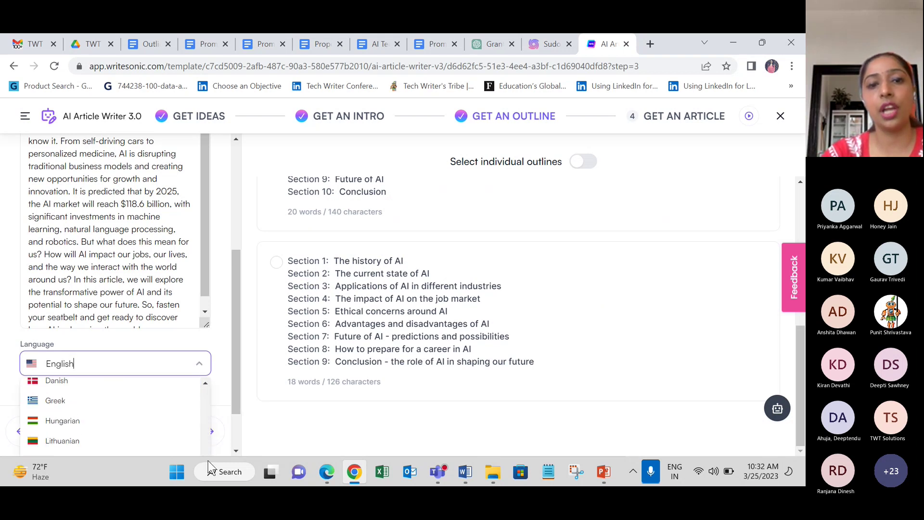
pyautogui.click(371, 427)
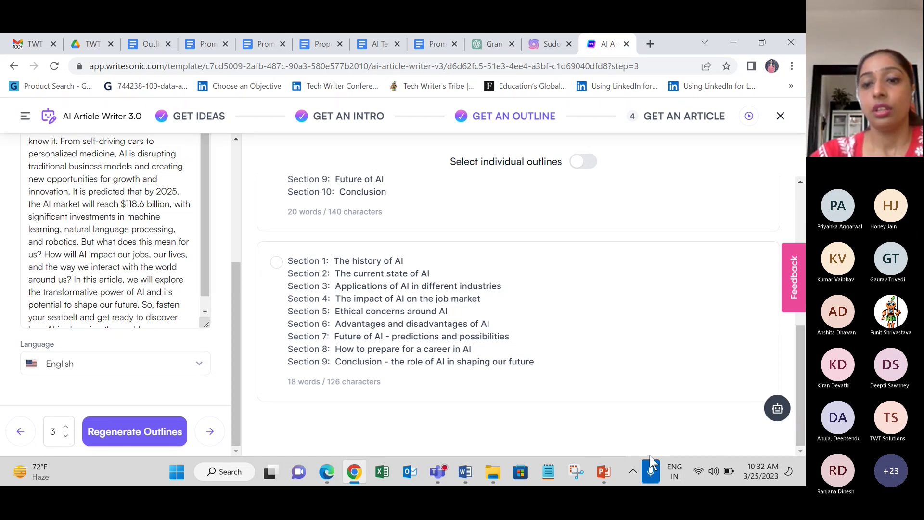
# Switch to the PowerPoint presentation and start the slide show from the slide on writing an ebook using ChatGPT and other alternatives.
pyautogui.click(605, 479)
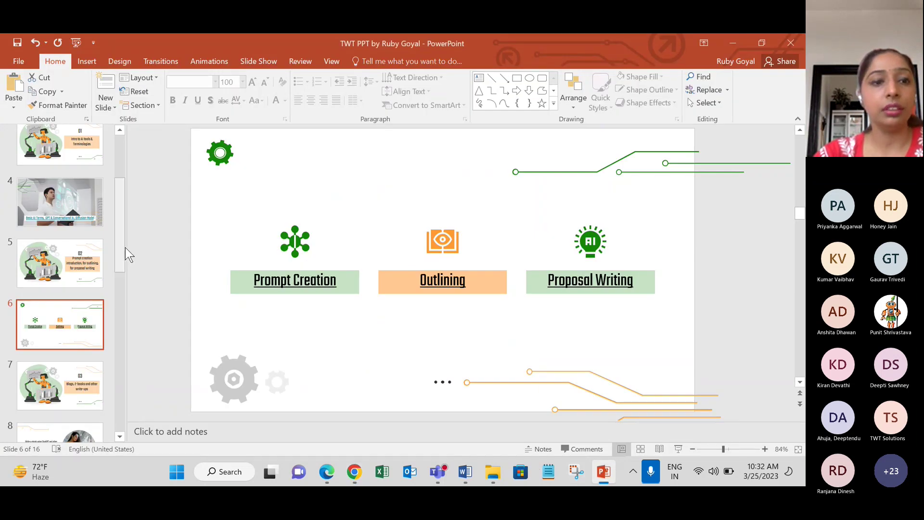
pyautogui.scroll(-3, 121, 255)
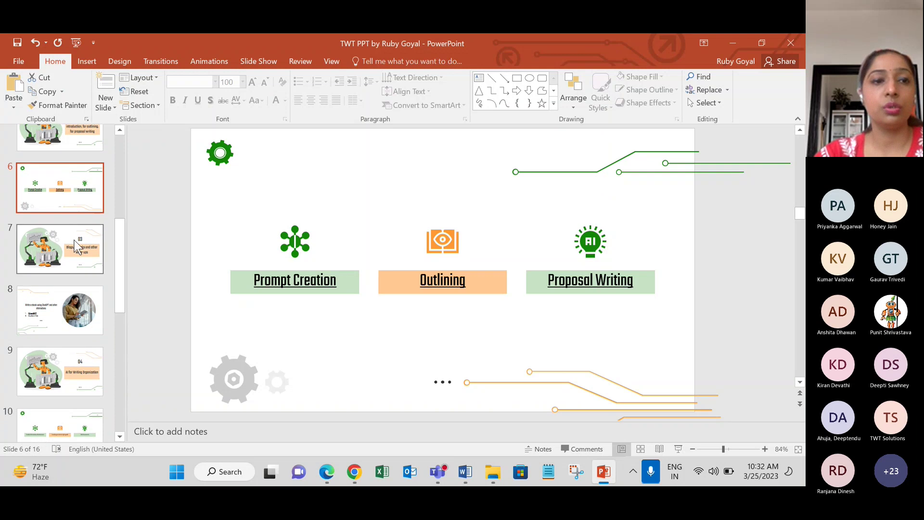
pyautogui.click(72, 239)
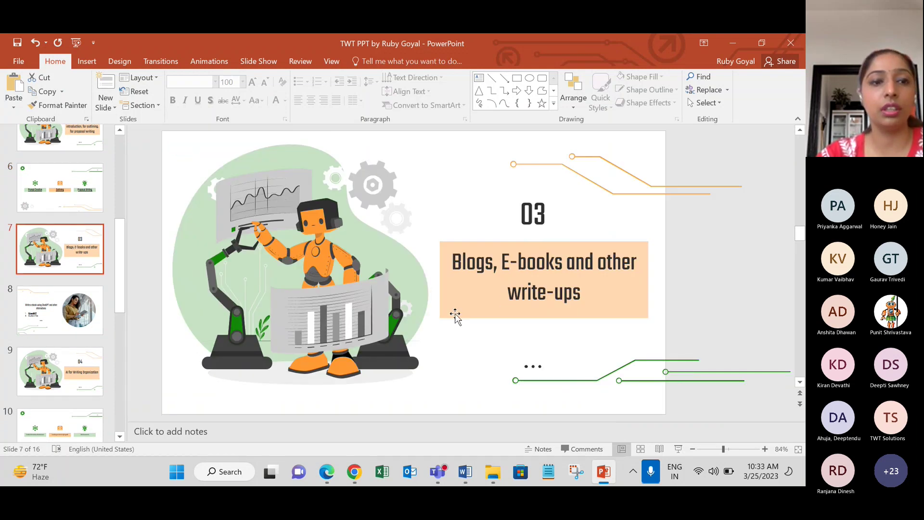
pyautogui.scroll(-1, 455, 315)
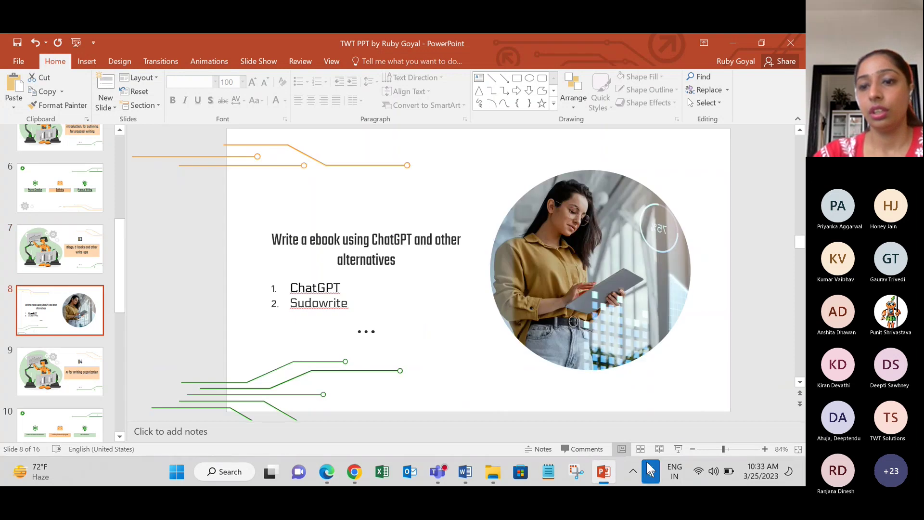
pyautogui.click(678, 449)
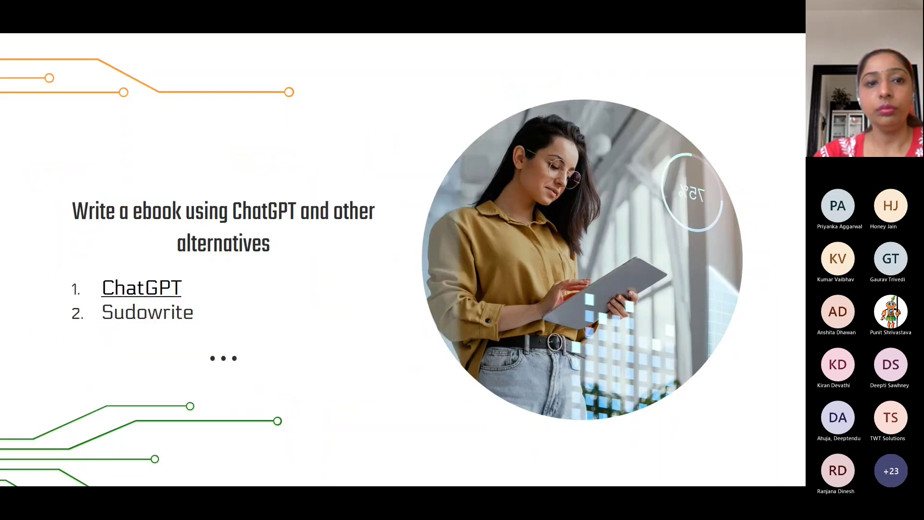